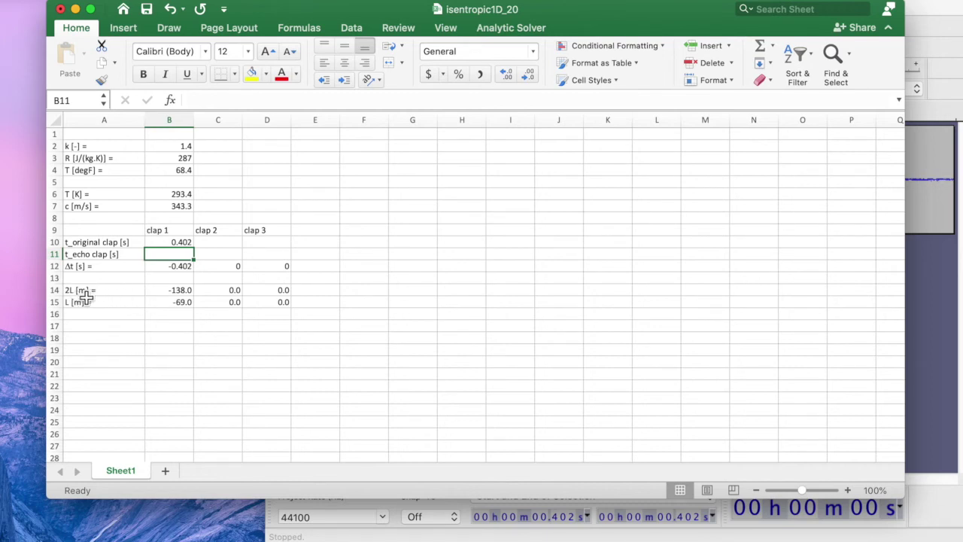
Step: Review clap 1's 2L formula =$B$7*B12 in B14, then bring the ClapEcho recording forward
{"action": "left_click", "coordinate": [111, 294]}
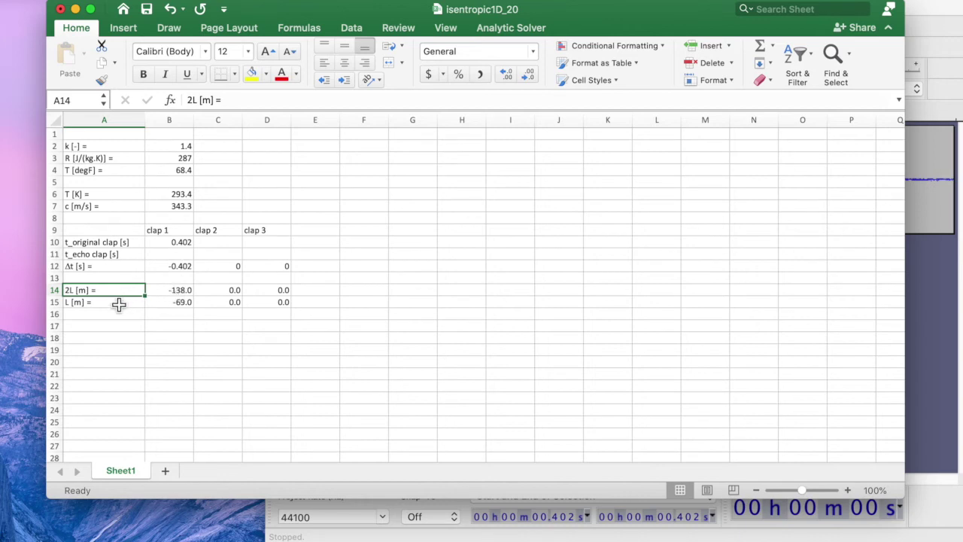
{"action": "left_click", "coordinate": [182, 294]}
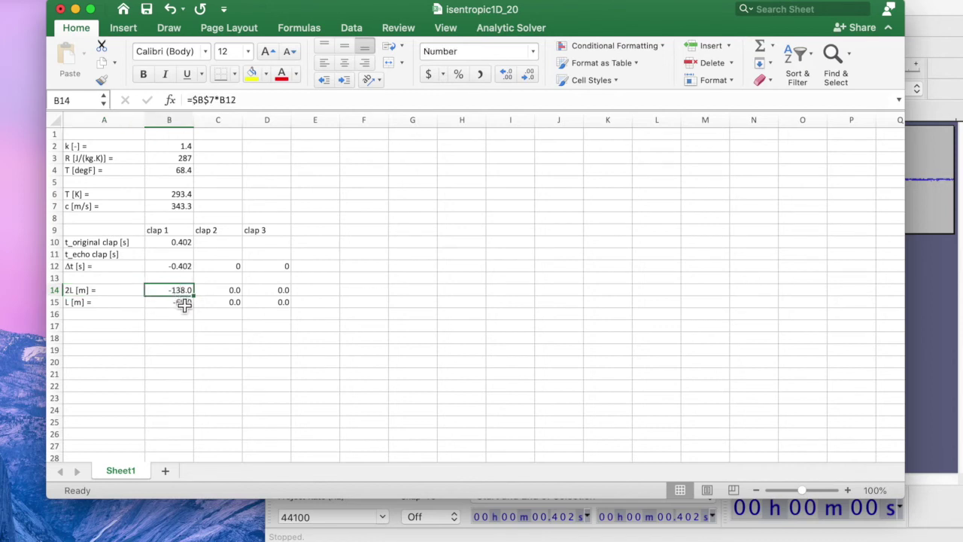
{"action": "left_click", "coordinate": [923, 6]}
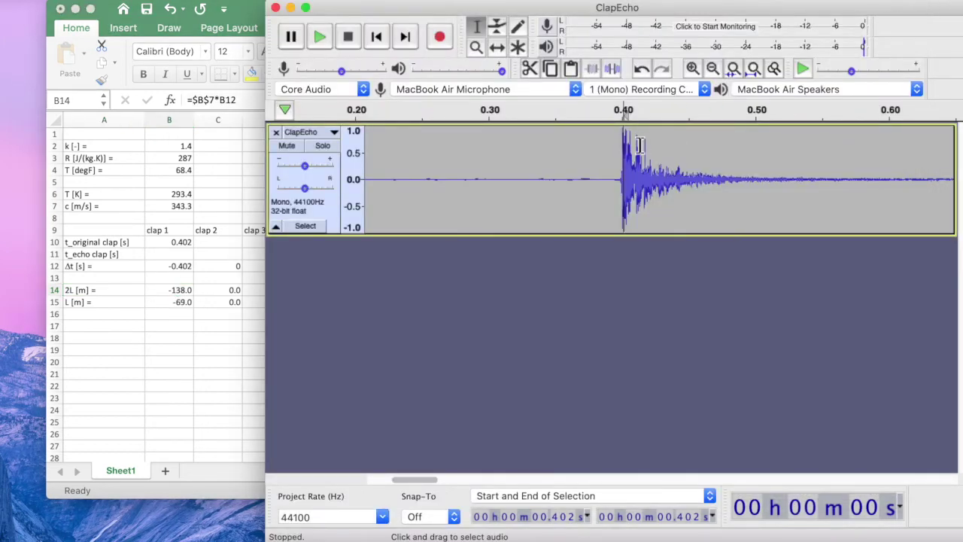
Step: Mark the first clap's echo onset at 1.033 s in the ClapEcho waveform
{"action": "scroll", "coordinate": [625, 171], "scroll_direction": "right", "scroll_amount": 5}
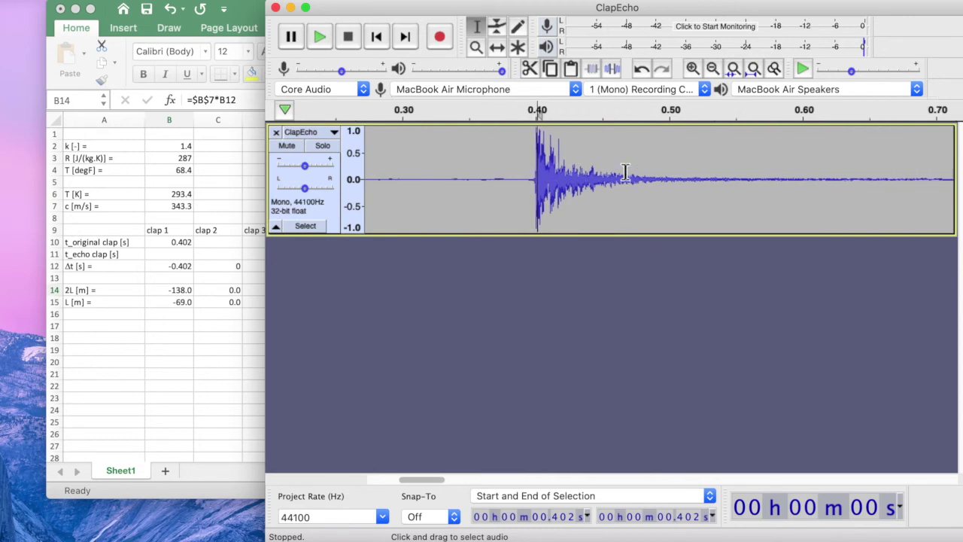
{"action": "scroll", "coordinate": [624, 172], "scroll_direction": "right", "scroll_amount": 1}
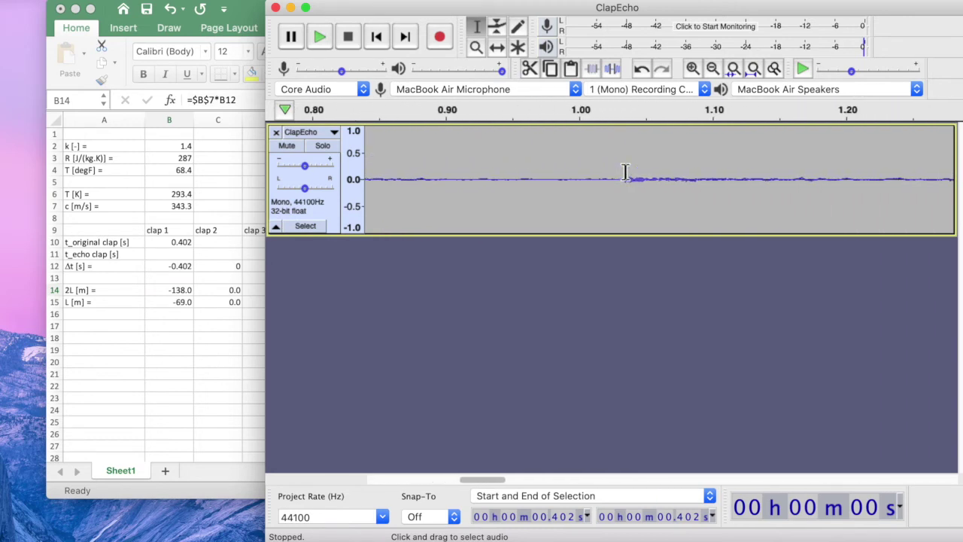
{"action": "left_click", "coordinate": [622, 148]}
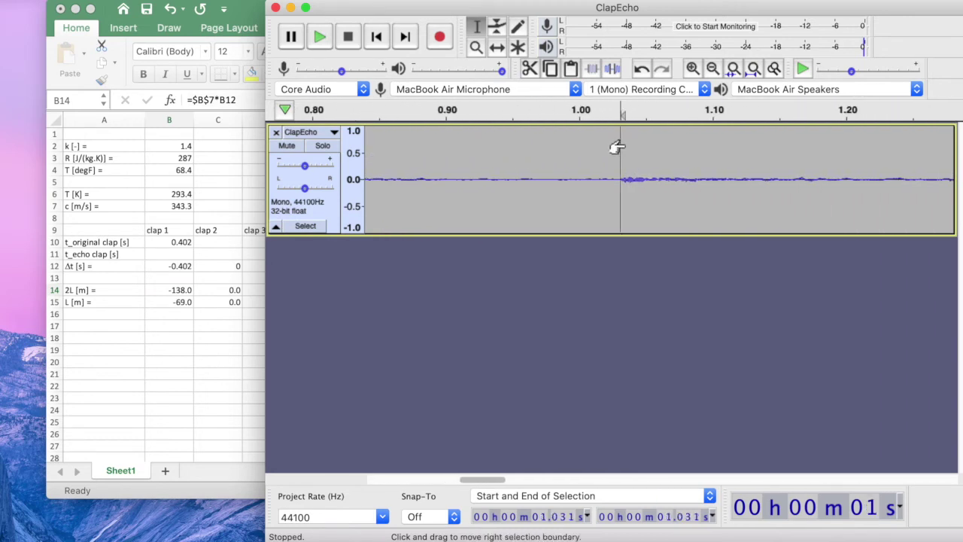
{"action": "left_click", "coordinate": [623, 148]}
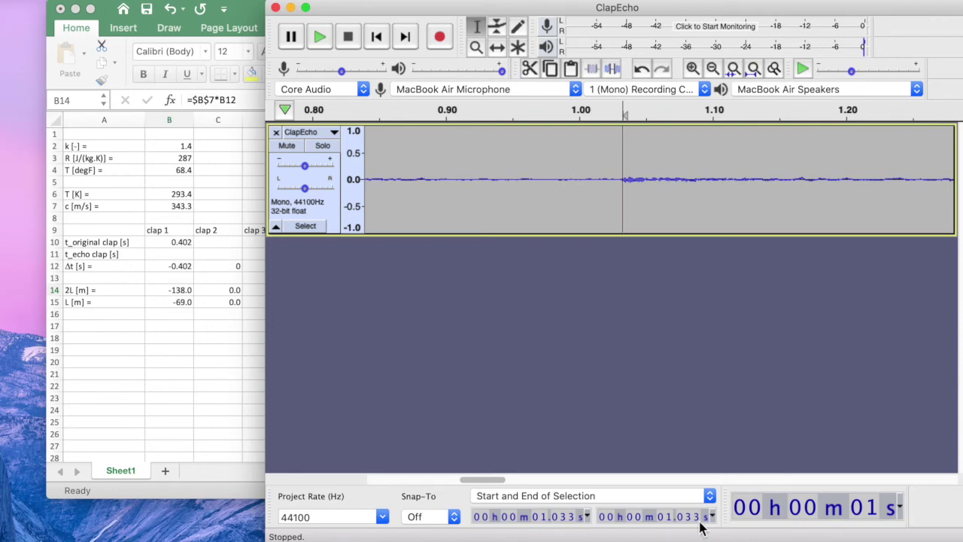
{"action": "left_click", "coordinate": [186, 250]}
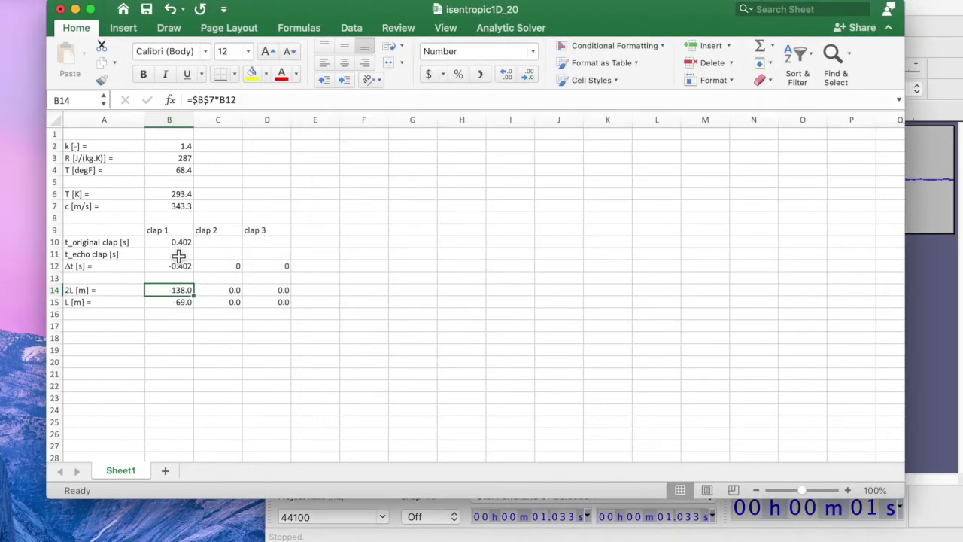
Step: Enter clap 1's echo time 1.033 in B11, giving Δt 0.631 s and L 108.3 m
{"action": "left_click", "coordinate": [178, 257]}
{"action": "type", "text": "1.033"}
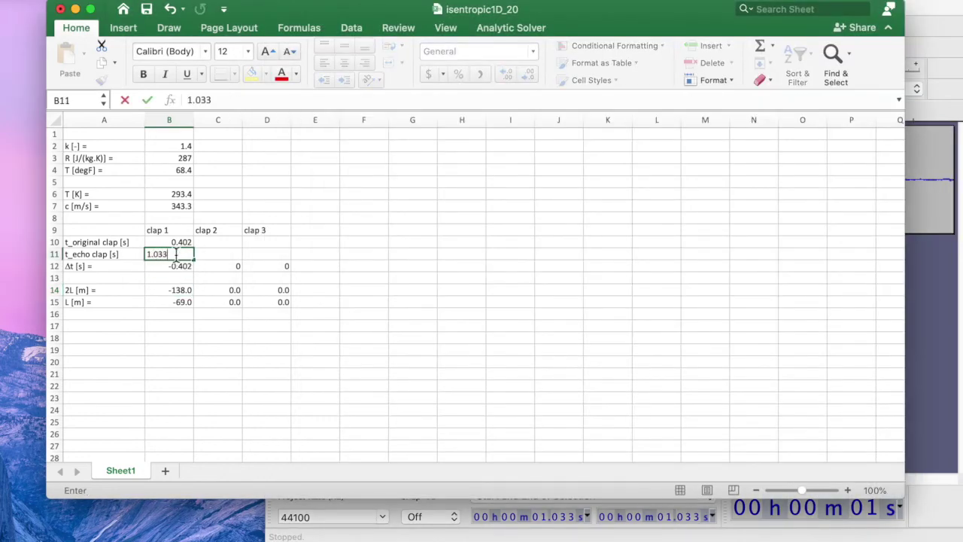
{"action": "key", "text": "Return"}
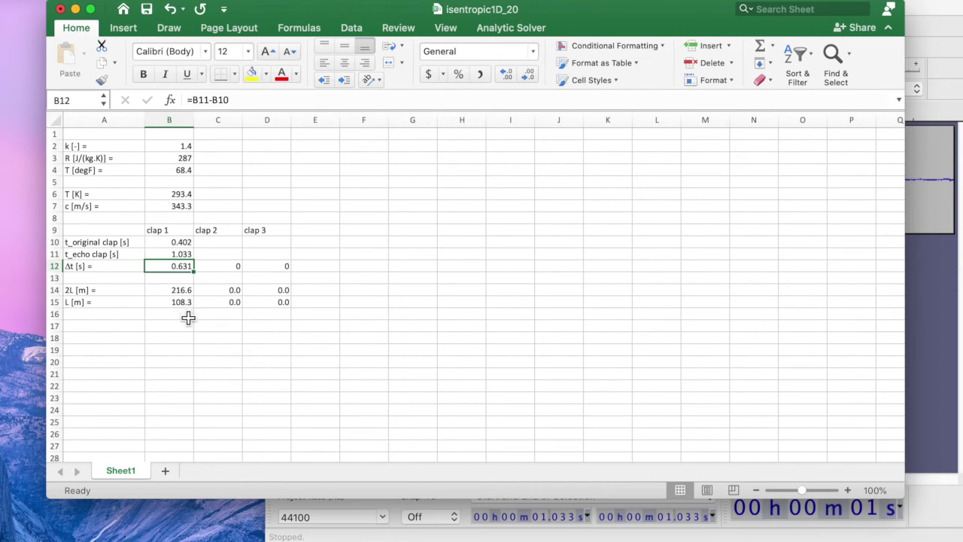
Step: Return to the ClapEcho recording and scroll ahead to the second clap
{"action": "left_click", "coordinate": [924, 15]}
{"action": "scroll", "coordinate": [667, 197], "scroll_direction": "right", "scroll_amount": 5}
{"action": "scroll", "coordinate": [668, 197], "scroll_direction": "right", "scroll_amount": 8}
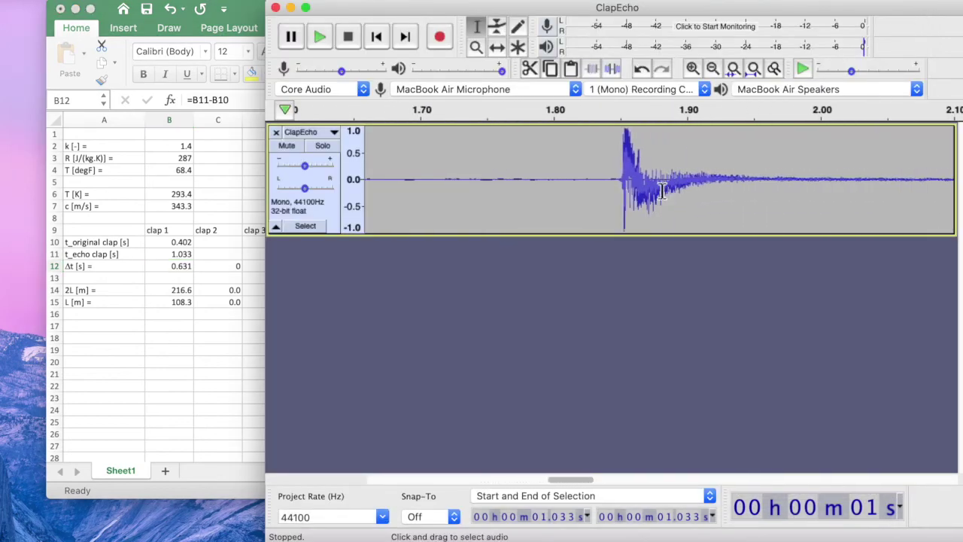
Step: Mark clap 2's onset at 1.853 s and log it in C10 as its original time
{"action": "left_click", "coordinate": [621, 154]}
{"action": "key", "text": "Right"}
{"action": "key", "text": "Right"}
{"action": "key", "text": "Right"}
{"action": "key", "text": "Right"}
{"action": "key", "text": "Right"}
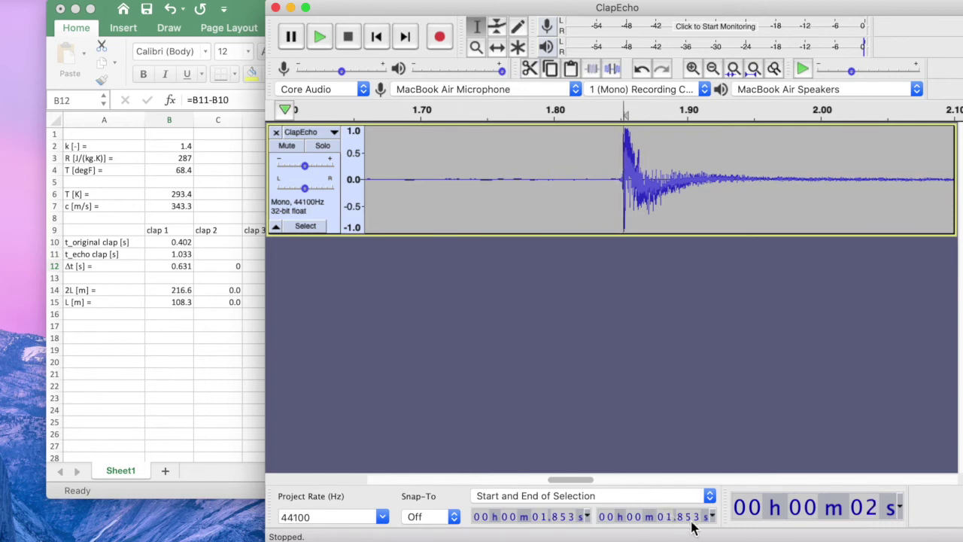
{"action": "left_click", "coordinate": [232, 242]}
{"action": "double_click", "coordinate": [232, 242]}
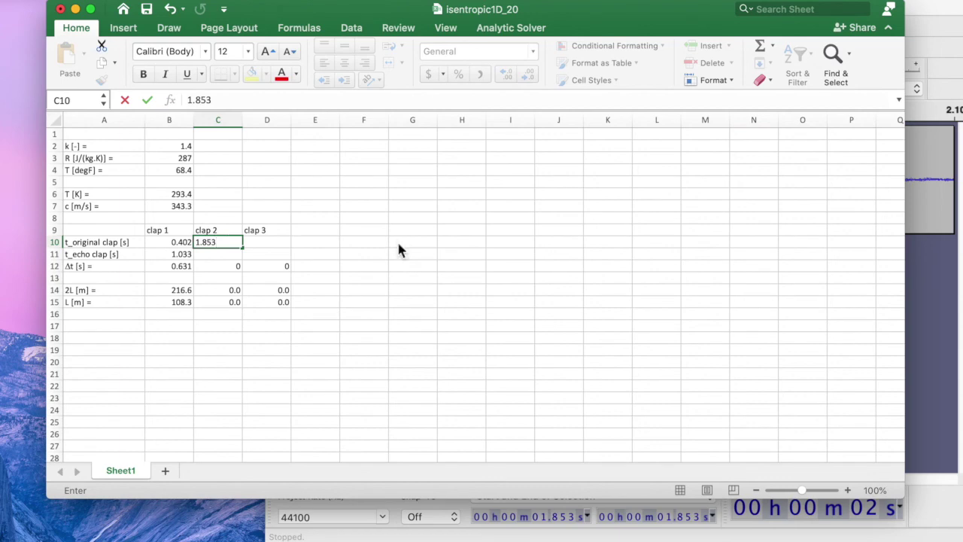
{"action": "key", "text": "Return"}
Step: Mark clap 2's echo at 2.485 s and start entering 2.485 in the sheet
{"action": "left_click", "coordinate": [925, 21]}
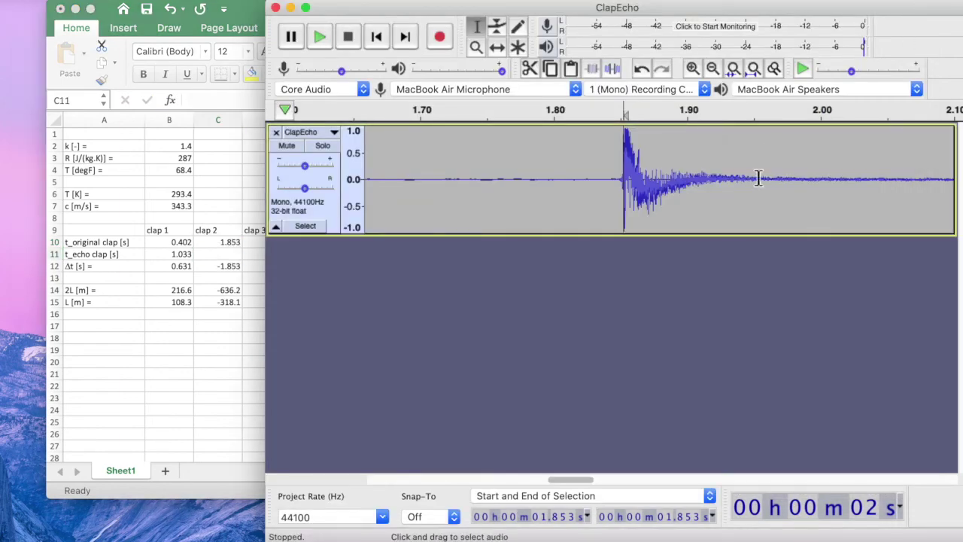
{"action": "scroll", "coordinate": [758, 178], "scroll_direction": "right", "scroll_amount": 10}
{"action": "scroll", "coordinate": [758, 177], "scroll_direction": "right", "scroll_amount": 15}
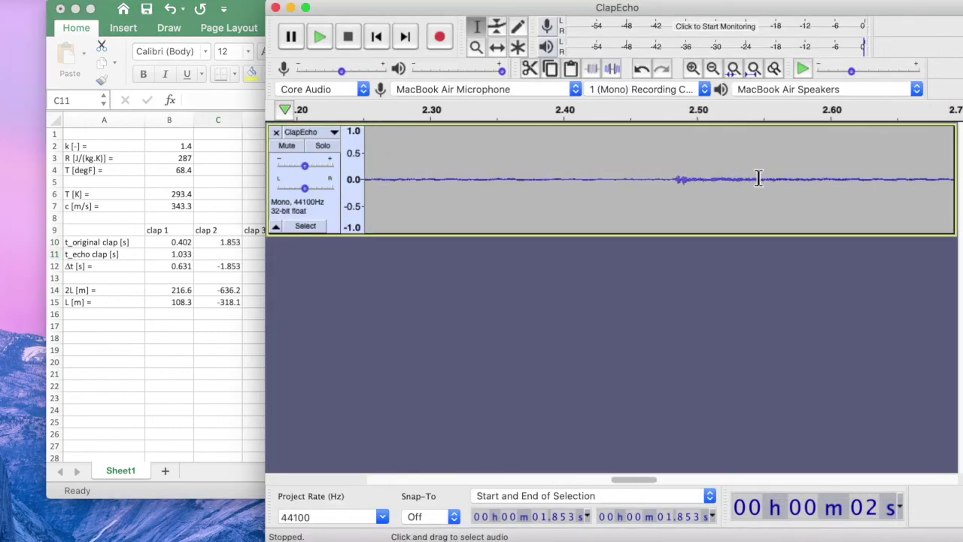
{"action": "left_click", "coordinate": [671, 162]}
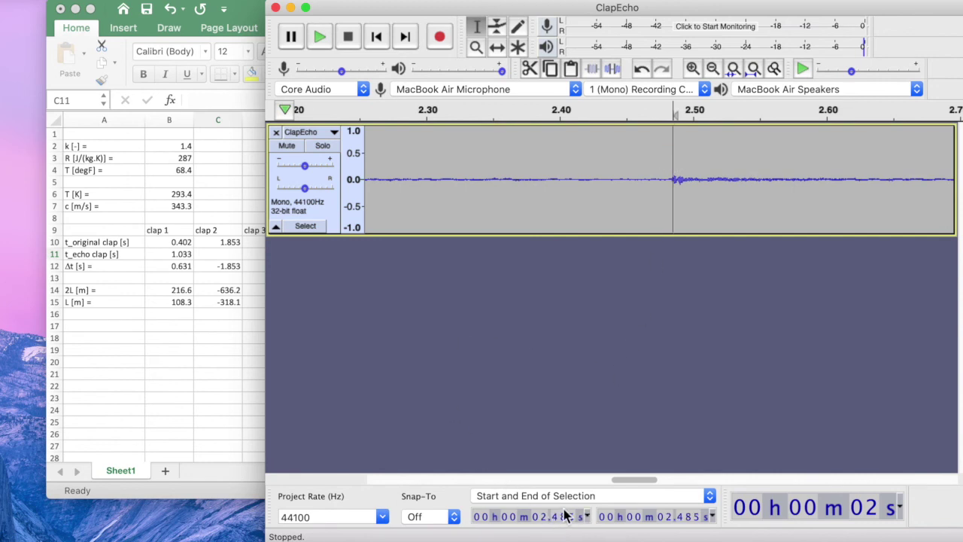
{"action": "left_click", "coordinate": [219, 251]}
{"action": "type", "text": "2.48"}
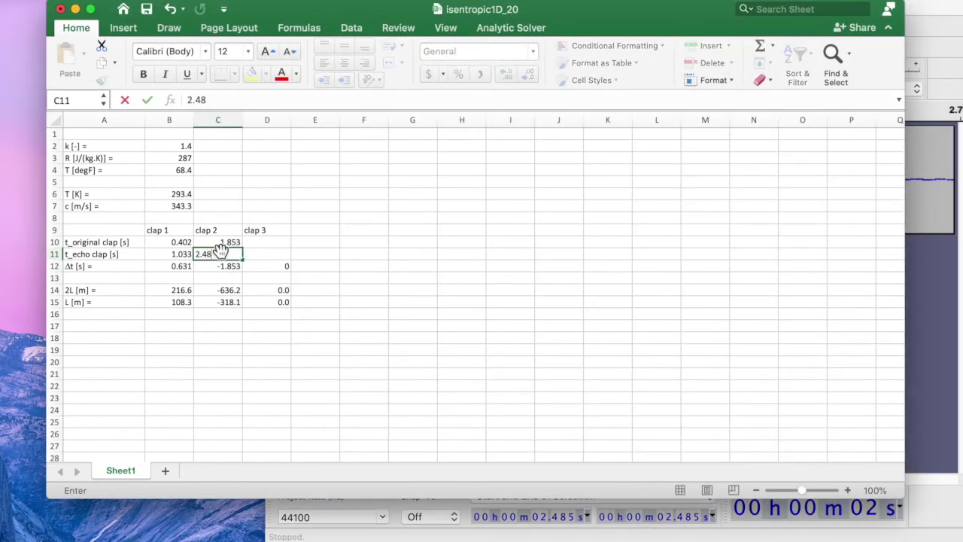
{"action": "type", "text": "5"}
Step: Commit clap 2's echo time 2.485 s, giving Δt 0.632 s, 2L 217.0 m and L 108.5 m
{"action": "key", "text": "Return"}
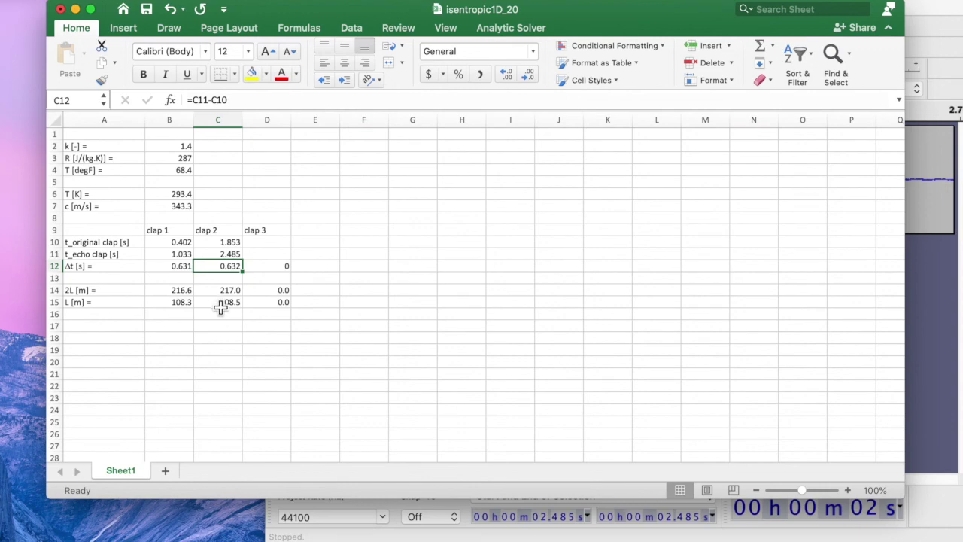
{"action": "left_click", "coordinate": [930, 15]}
Step: Scroll to the third clap and mark its onset at 4.279 s
{"action": "scroll", "coordinate": [721, 165], "scroll_direction": "right", "scroll_amount": 5}
{"action": "scroll", "coordinate": [720, 165], "scroll_direction": "right", "scroll_amount": 10}
{"action": "scroll", "coordinate": [720, 165], "scroll_direction": "right", "scroll_amount": 12}
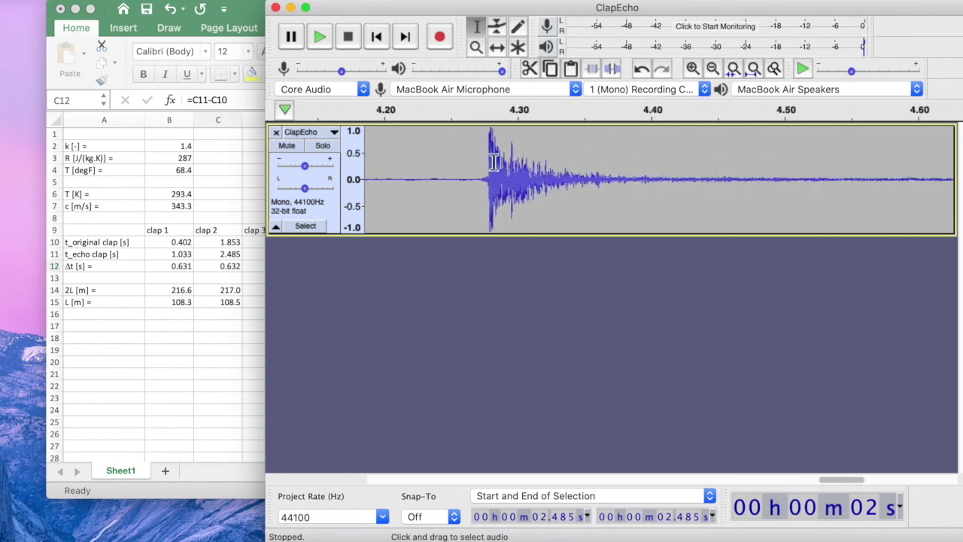
{"action": "left_click", "coordinate": [483, 162]}
{"action": "left_click", "coordinate": [488, 162]}
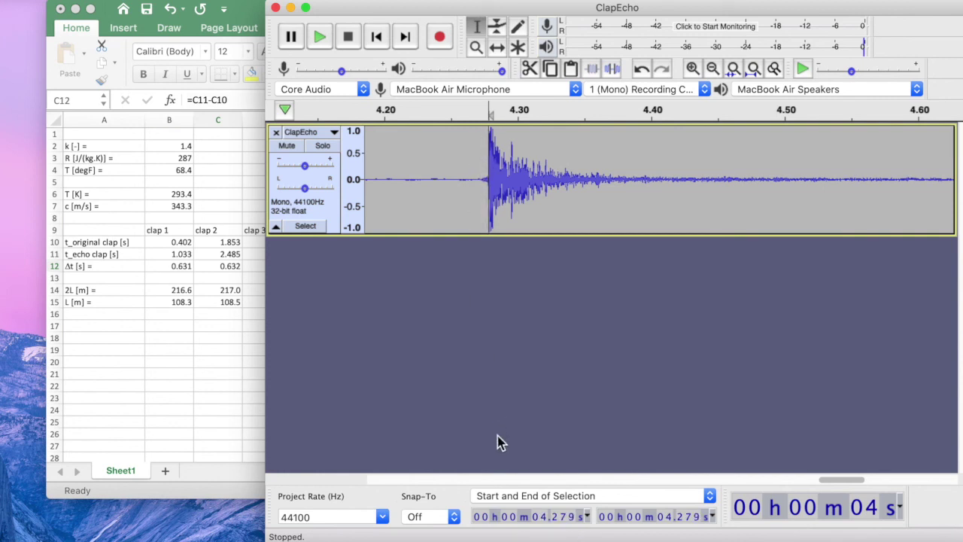
Step: Enter clap 3's original time 4.279 in cell D10
{"action": "left_click", "coordinate": [255, 245]}
{"action": "left_click", "coordinate": [267, 245]}
{"action": "type", "text": "4.279"}
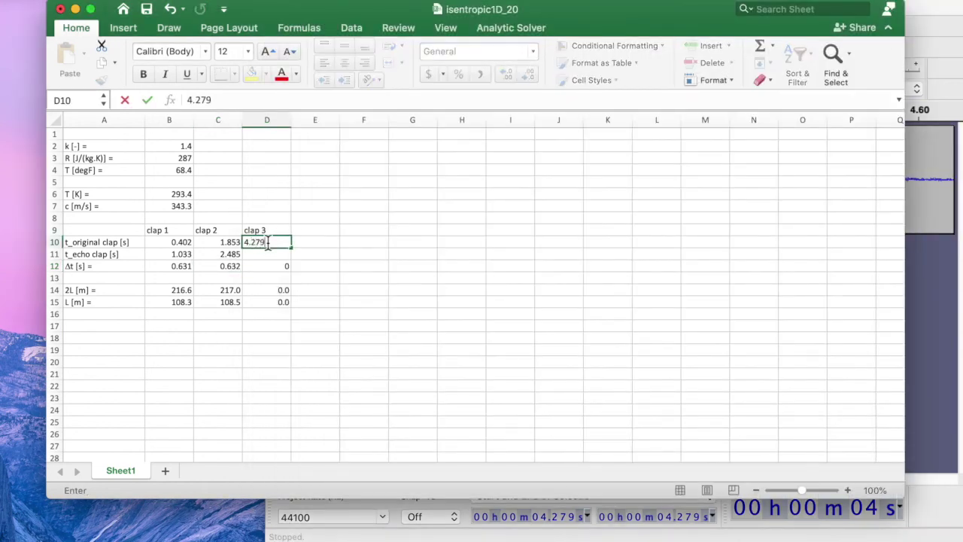
{"action": "key", "text": "Return"}
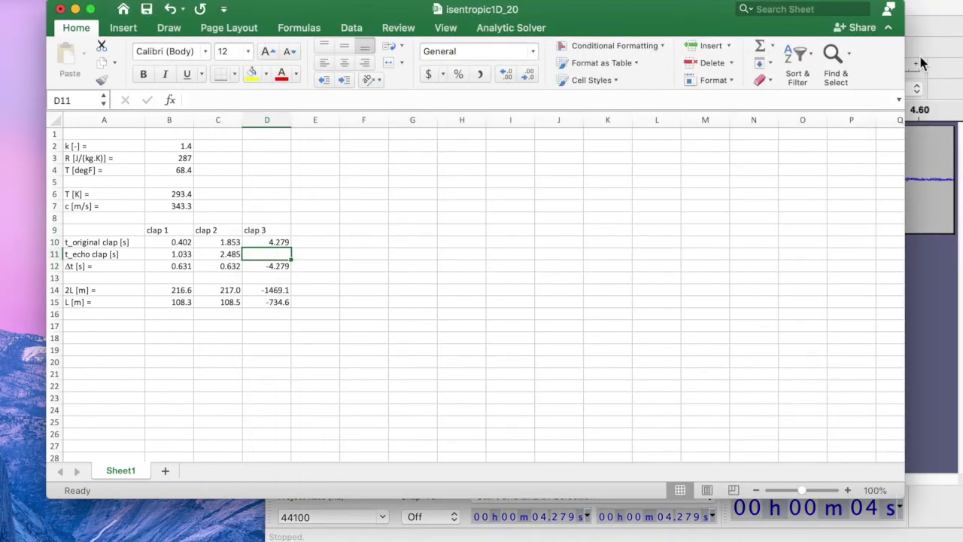
Step: Mark clap 3's echo onset at 4.912 s in the ClapEcho waveform
{"action": "left_click", "coordinate": [924, 15]}
{"action": "scroll", "coordinate": [754, 167], "scroll_direction": "right", "scroll_amount": 10}
{"action": "scroll", "coordinate": [754, 167], "scroll_direction": "right", "scroll_amount": 5}
{"action": "left_click", "coordinate": [665, 147]}
{"action": "key", "text": "Right"}
{"action": "key", "text": "Right"}
{"action": "key", "text": "Right"}
{"action": "key", "text": "Right"}
{"action": "key", "text": "Right"}
{"action": "key", "text": "Right"}
{"action": "key", "text": "Right"}
{"action": "key", "text": "Right"}
{"action": "key", "text": "Right"}
{"action": "key", "text": "Right"}
{"action": "key", "text": "Right"}
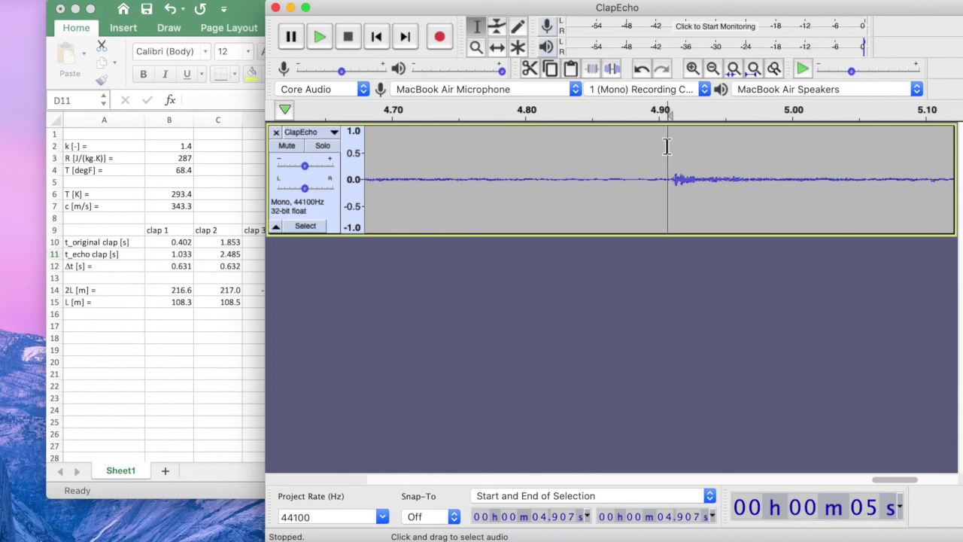
{"action": "key", "text": "Right"}
{"action": "key", "text": "Right"}
{"action": "left_click", "coordinate": [158, 304]}
Step: Enter clap 3's echo 4.912 in D11 and check that B15:D15 average 108.5 m
{"action": "type", "text": "4.912"}
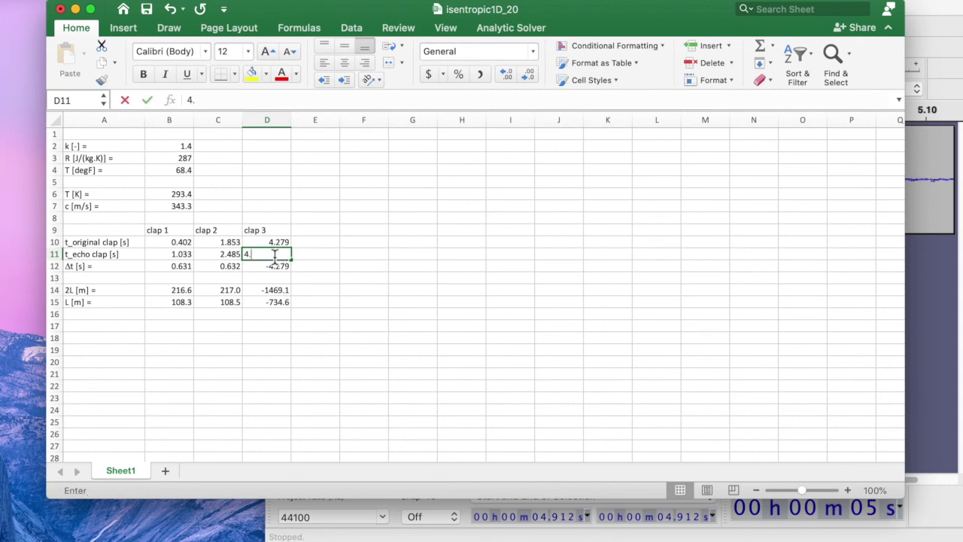
{"action": "key", "text": "Return"}
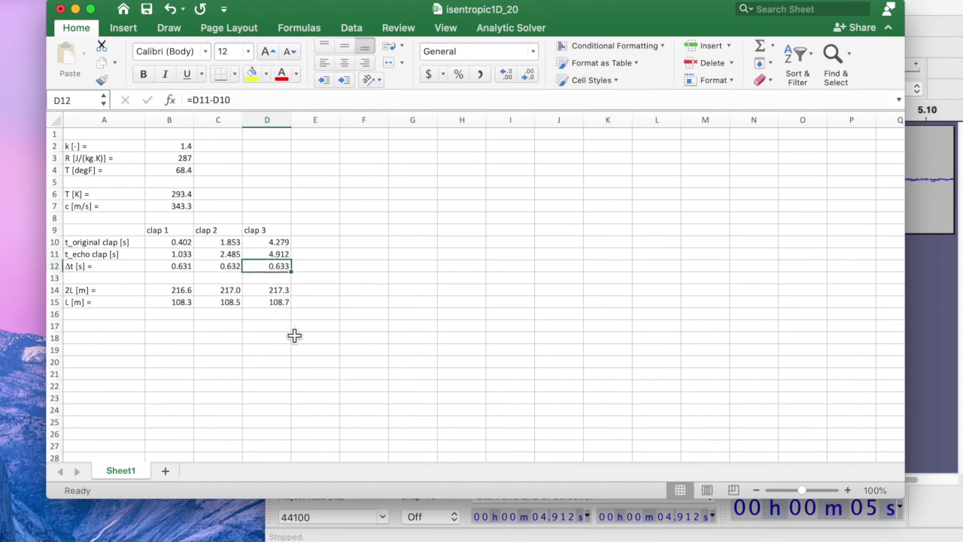
{"action": "left_click", "coordinate": [278, 303]}
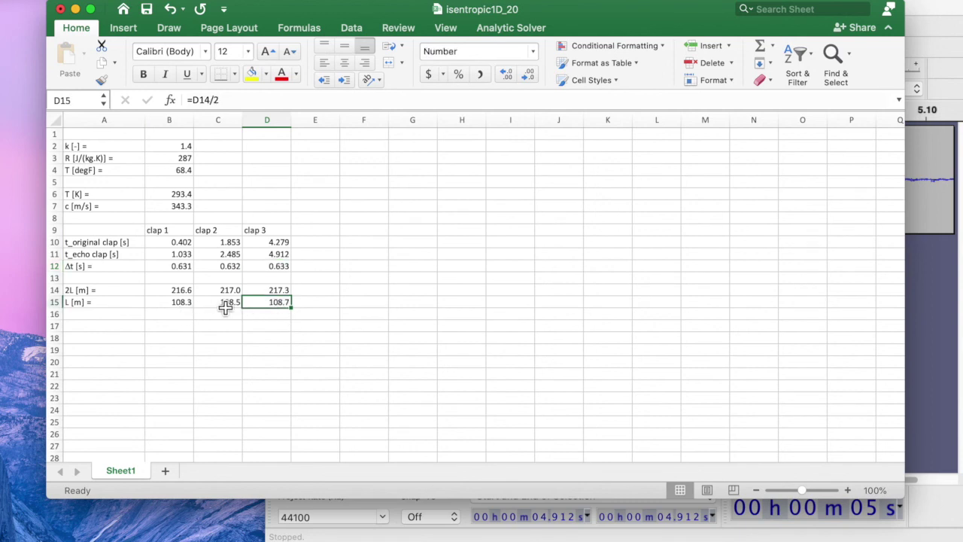
{"action": "left_click_drag", "start_coordinate": [177, 304], "coordinate": [259, 303]}
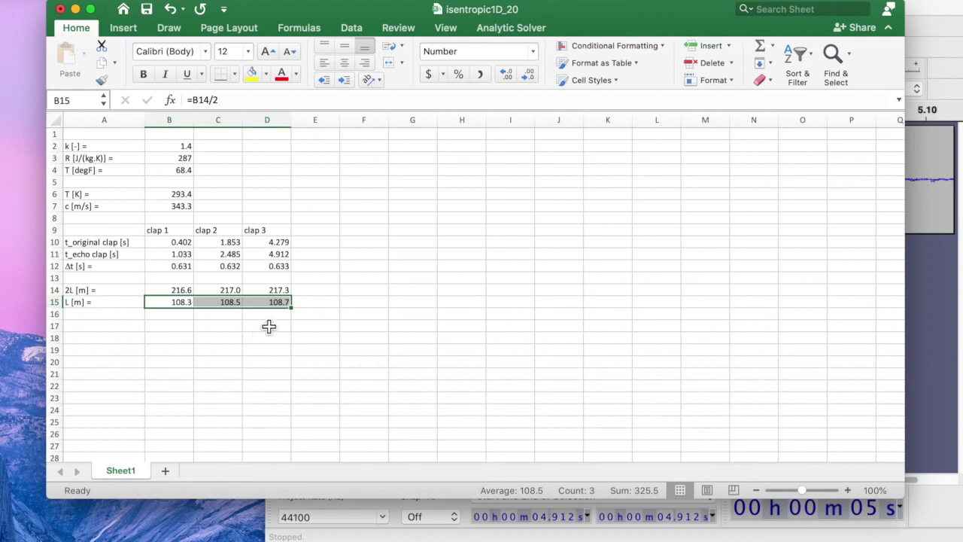